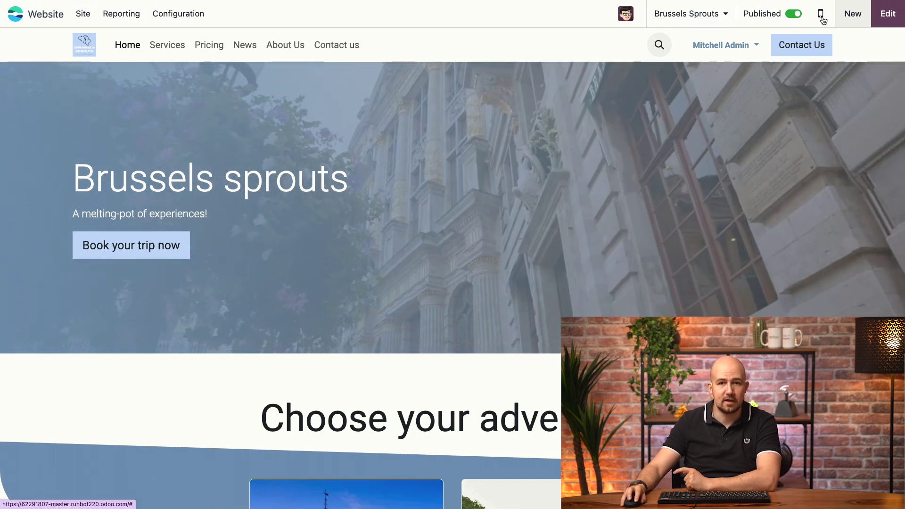
# Step: Preview the Brussels Sprouts homepage on mobile, scrolling it and opening then closing the hamburger menu
pyautogui.click(821, 14)
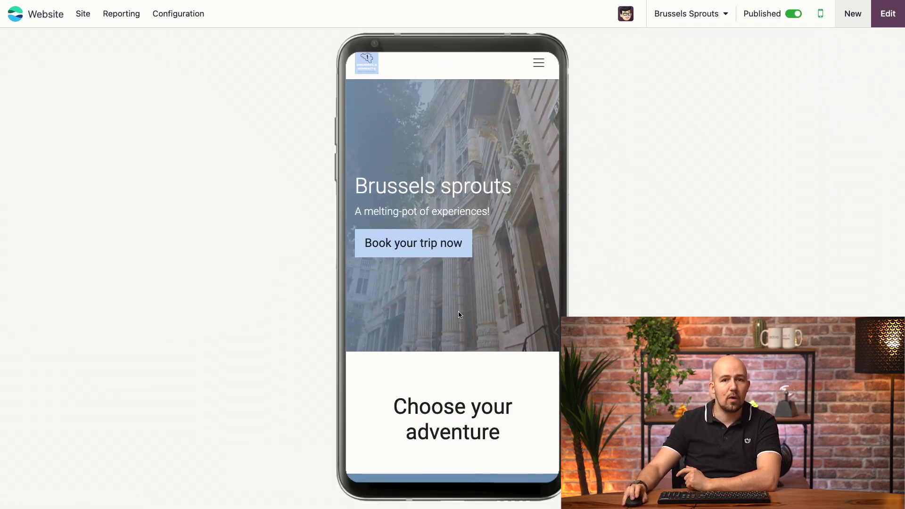
pyautogui.scroll(-12, 460, 314)
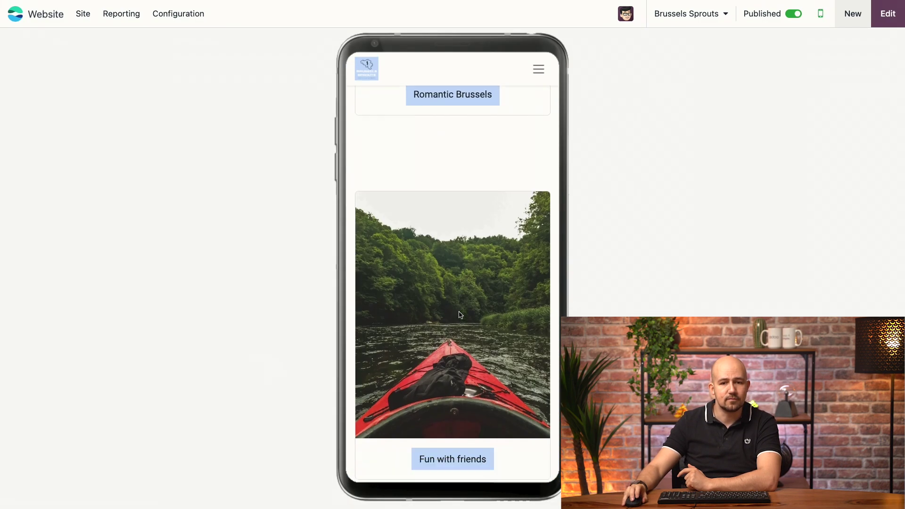
pyautogui.scroll(-6, 461, 313)
pyautogui.scroll(15, 460, 311)
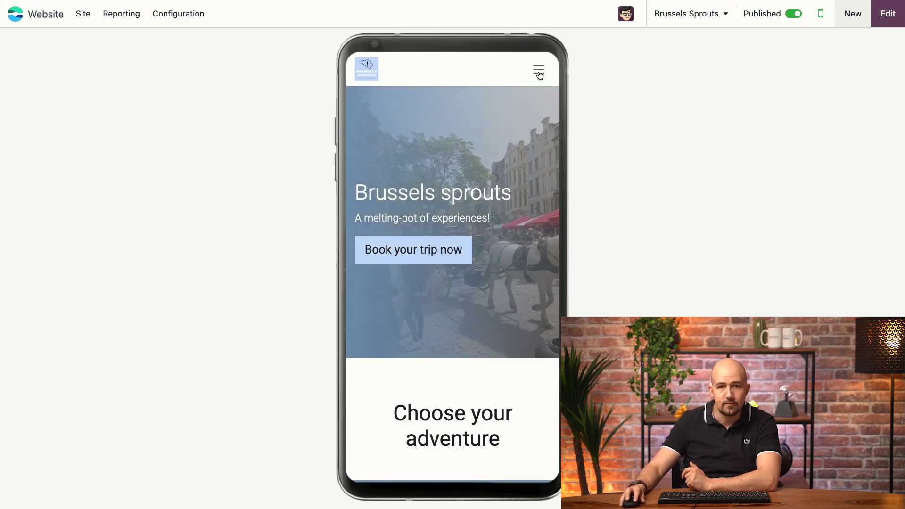
pyautogui.click(539, 73)
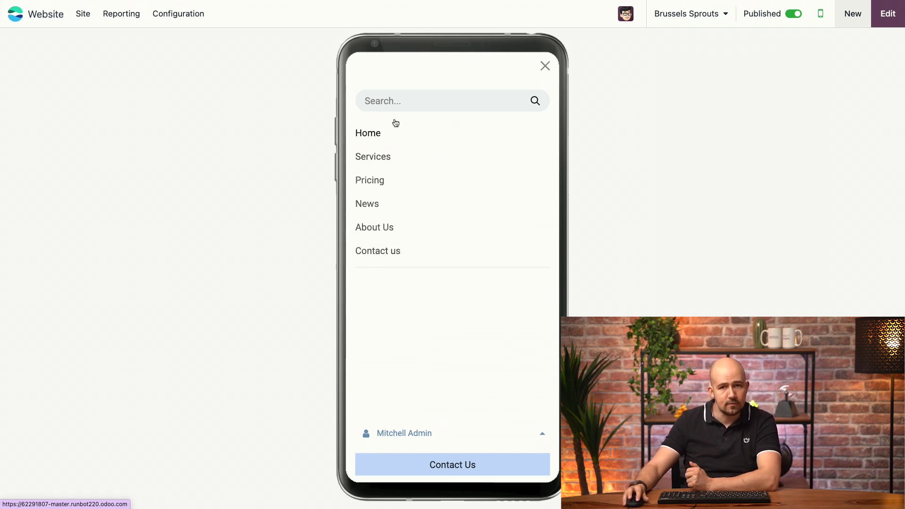
pyautogui.click(546, 67)
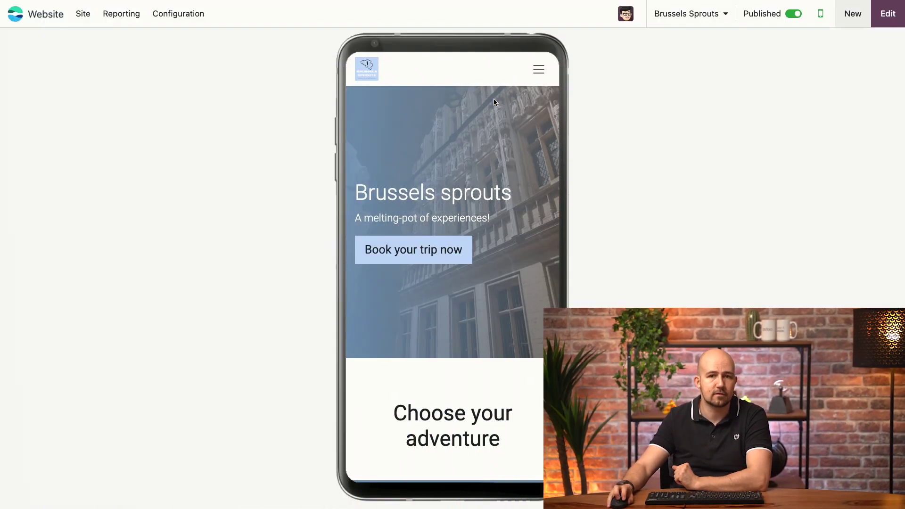
# Step: Compare the homepage's desktop layout with its mobile preview, ending in mobile view
pyautogui.scroll(-6, 478, 146)
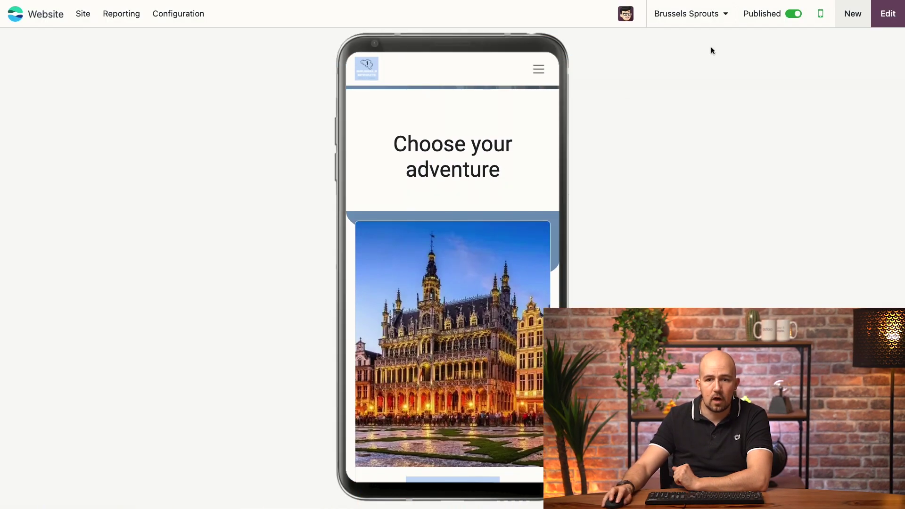
pyautogui.click(823, 15)
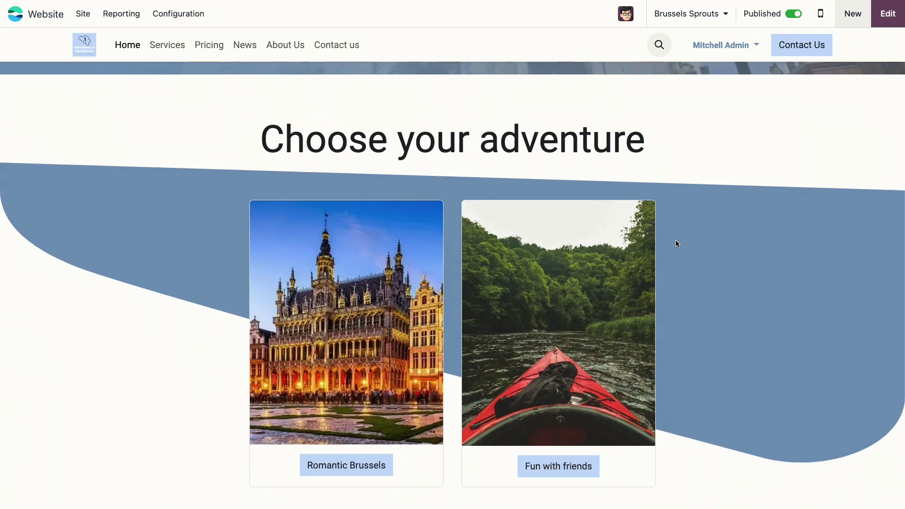
pyautogui.click(821, 13)
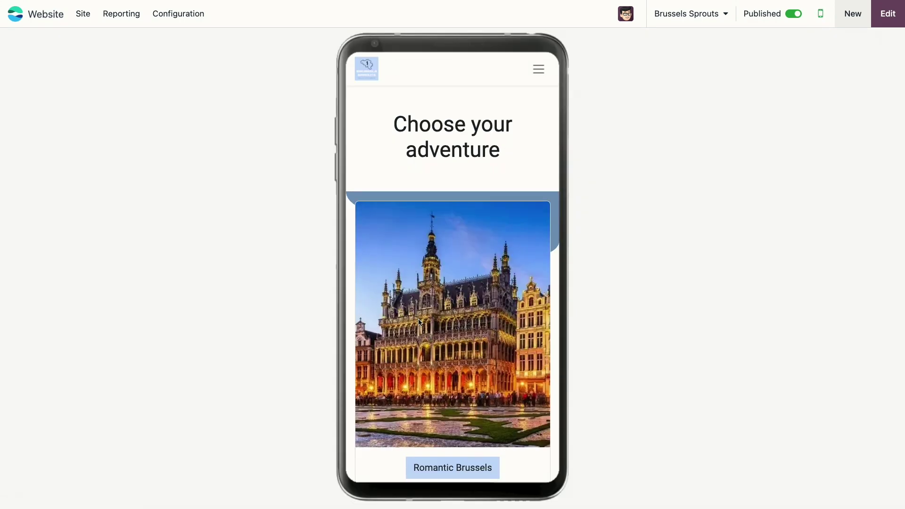
# Step: Scroll back up the mobile homepage and enter the editor
pyautogui.scroll(-6, 418, 322)
pyautogui.scroll(1, 418, 322)
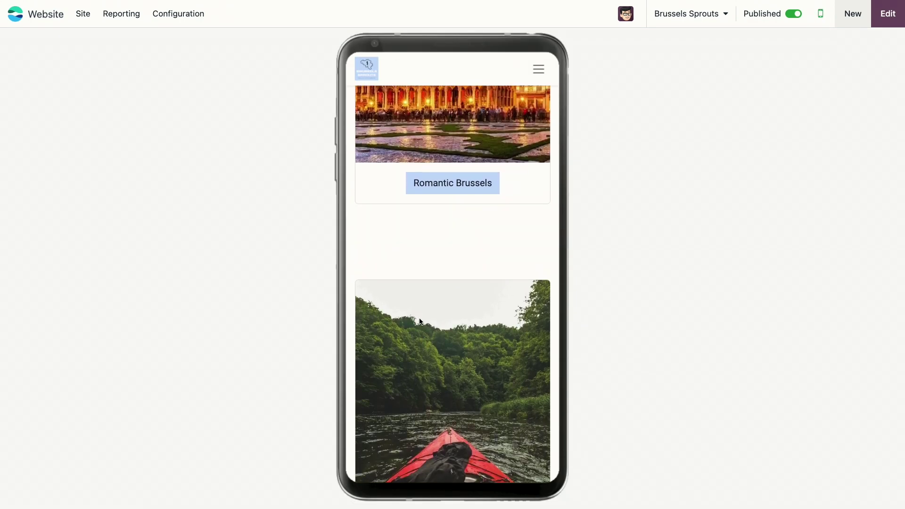
pyautogui.scroll(1, 419, 321)
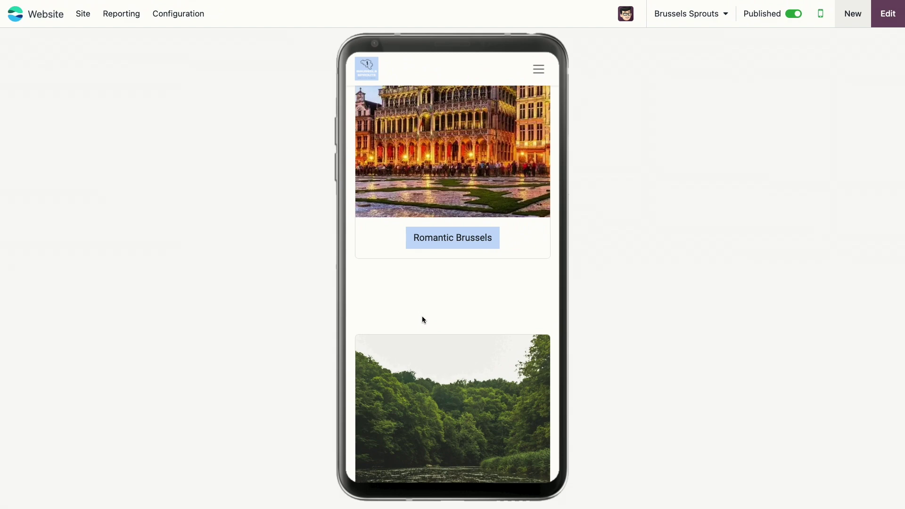
pyautogui.scroll(1, 423, 315)
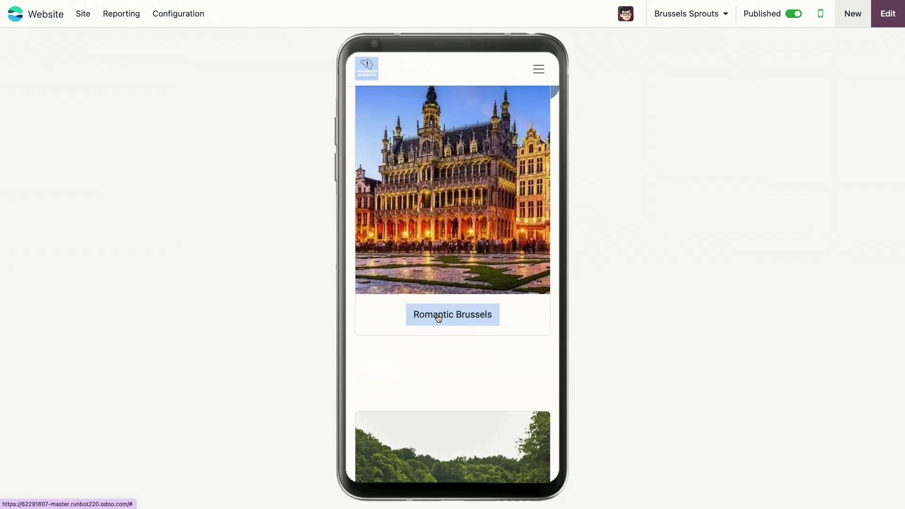
pyautogui.click(884, 22)
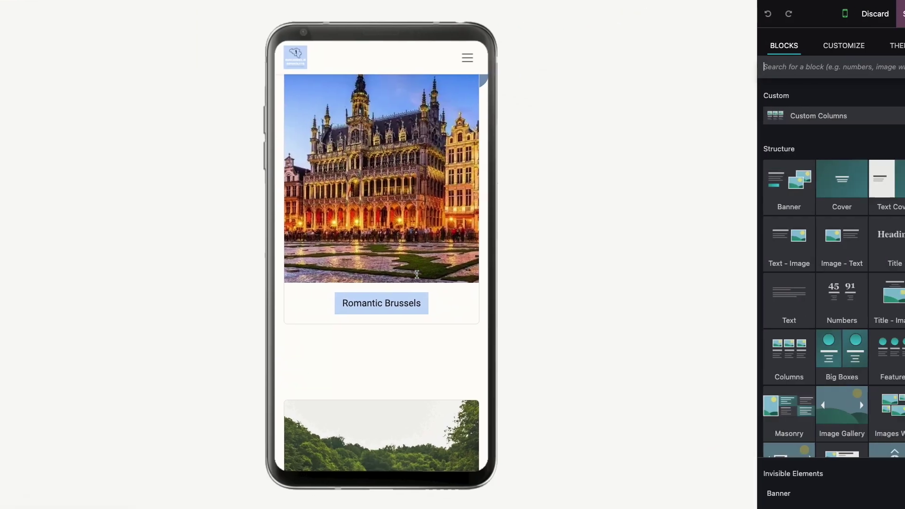
# Step: Set the adventure cards' column block to 2 layout columns on mobile
pyautogui.click(409, 209)
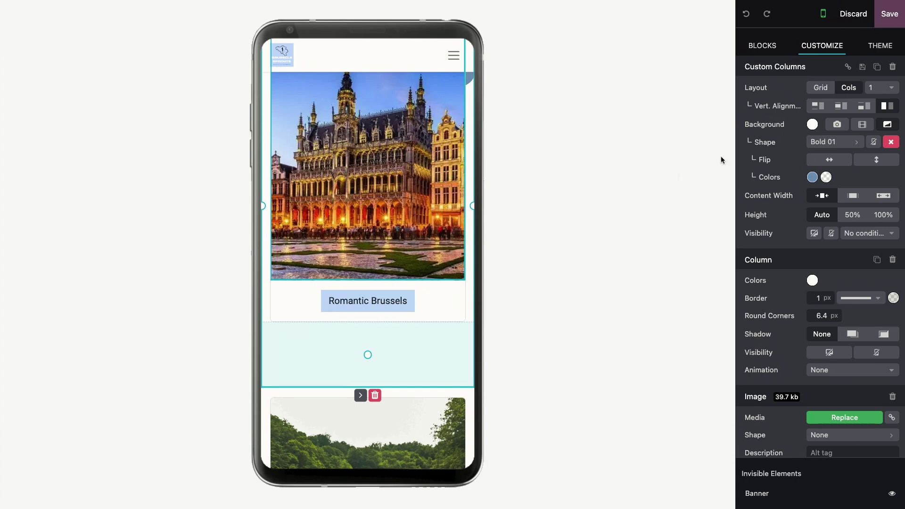
pyautogui.click(885, 88)
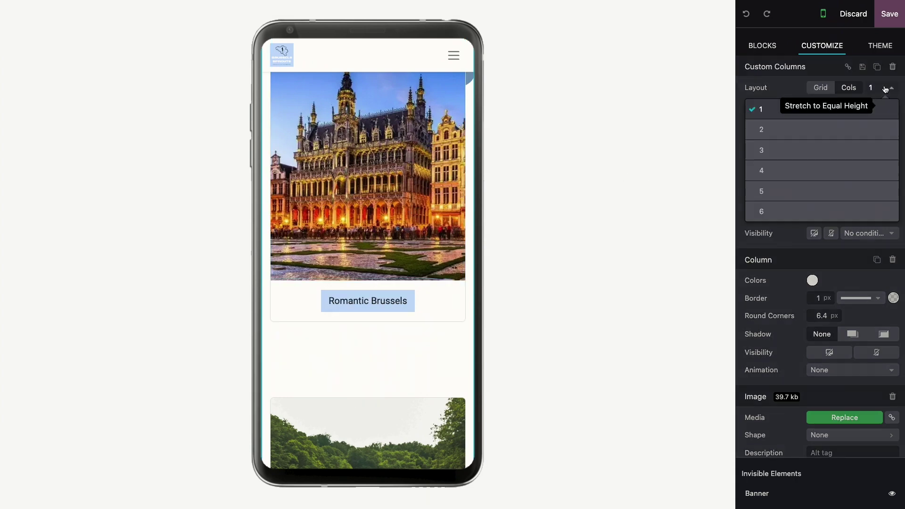
pyautogui.click(883, 129)
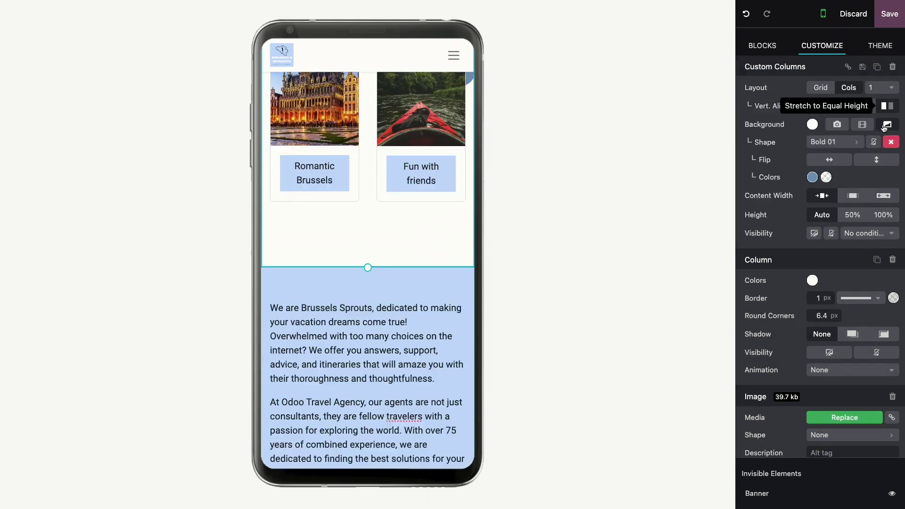
pyautogui.scroll(3, 417, 249)
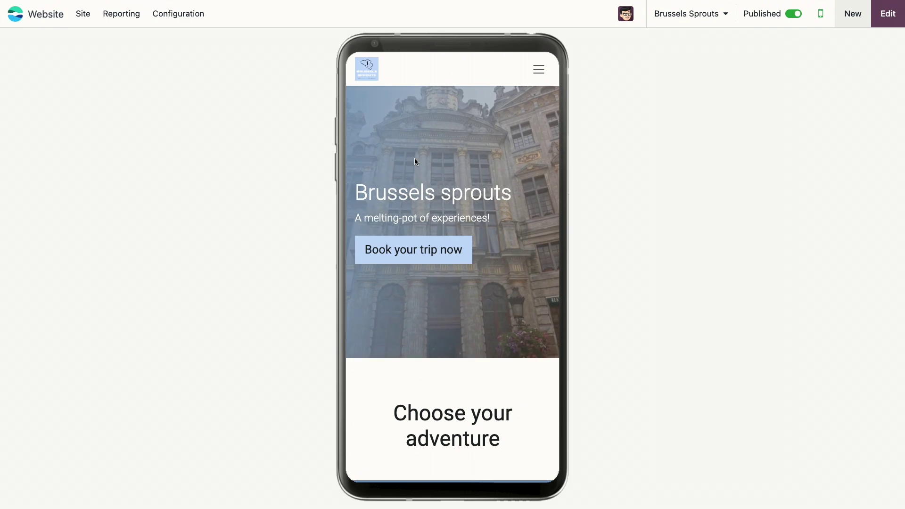
# Step: Reopen the homepage in the editor from the mobile preview
pyautogui.scroll(-1, 467, 218)
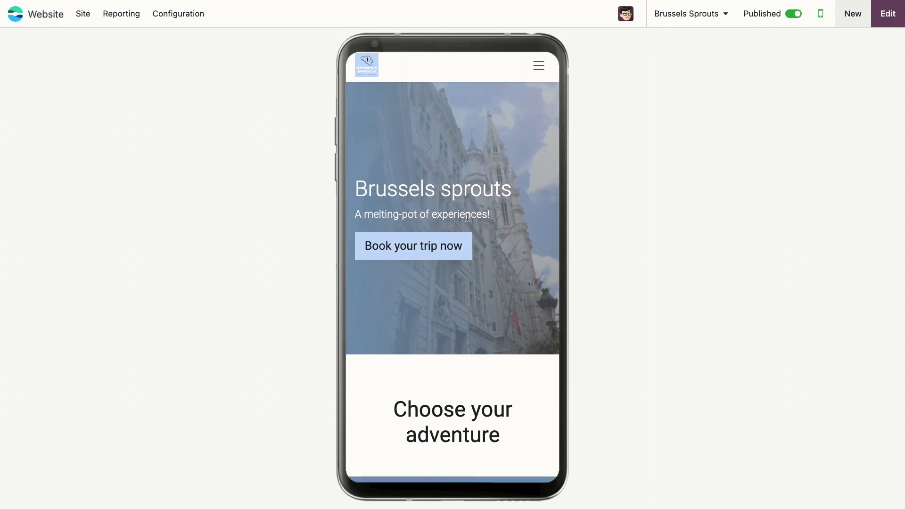
pyautogui.scroll(1, 467, 217)
pyautogui.click(886, 13)
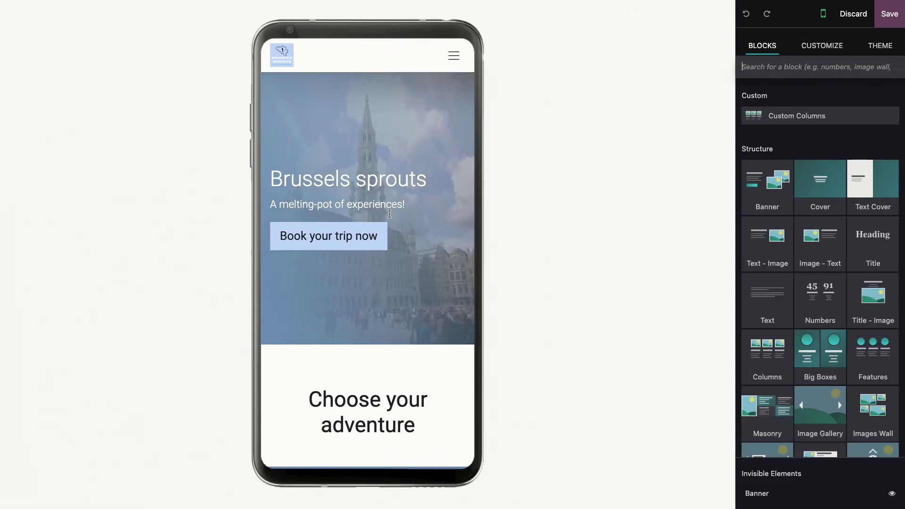
# Step: Set the hero banner's visibility to Conditionally and hide it on mobile
pyautogui.click(443, 149)
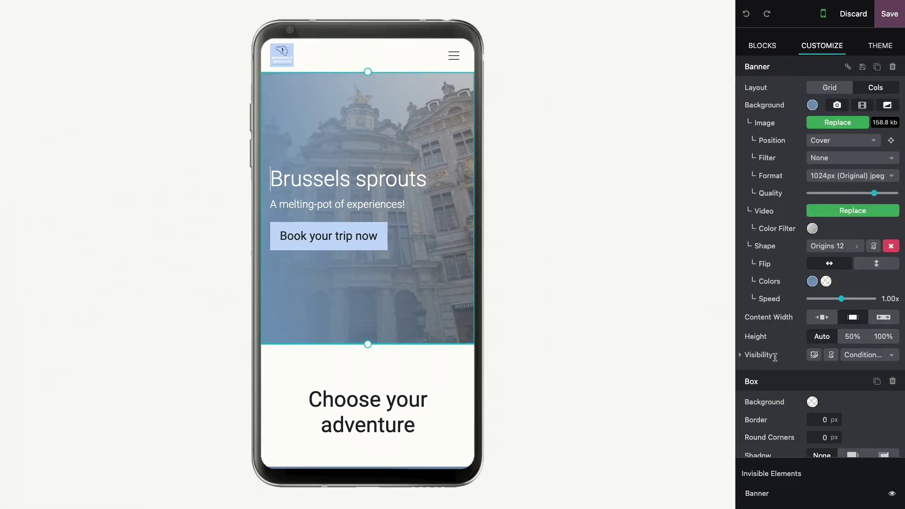
pyautogui.click(859, 360)
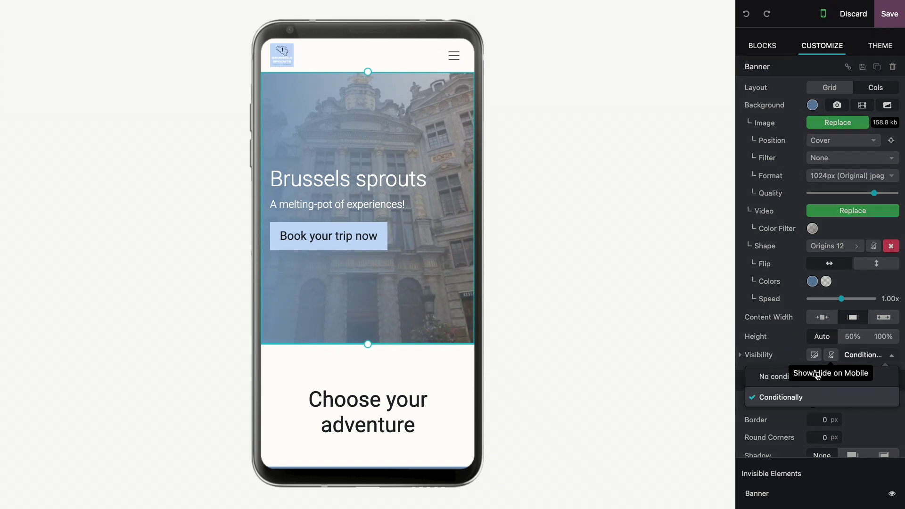
pyautogui.click(773, 396)
pyautogui.scroll(-2, 777, 333)
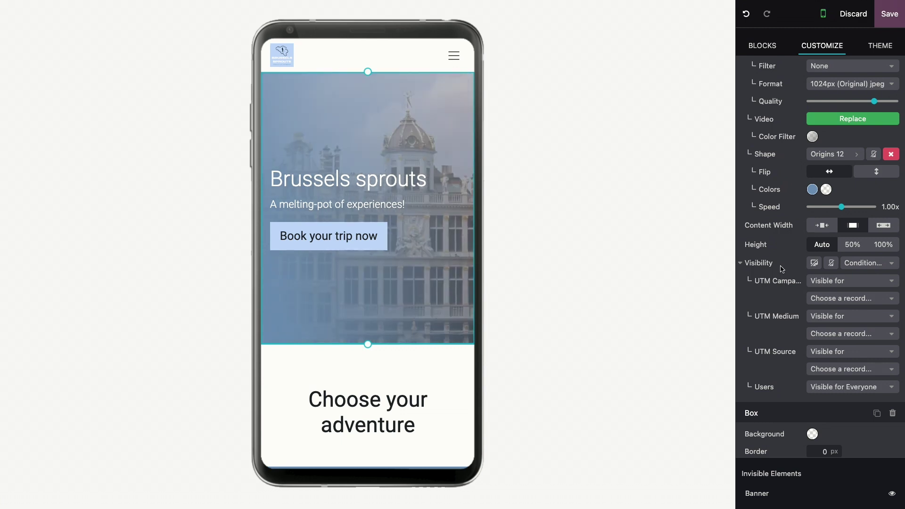
pyautogui.click(832, 264)
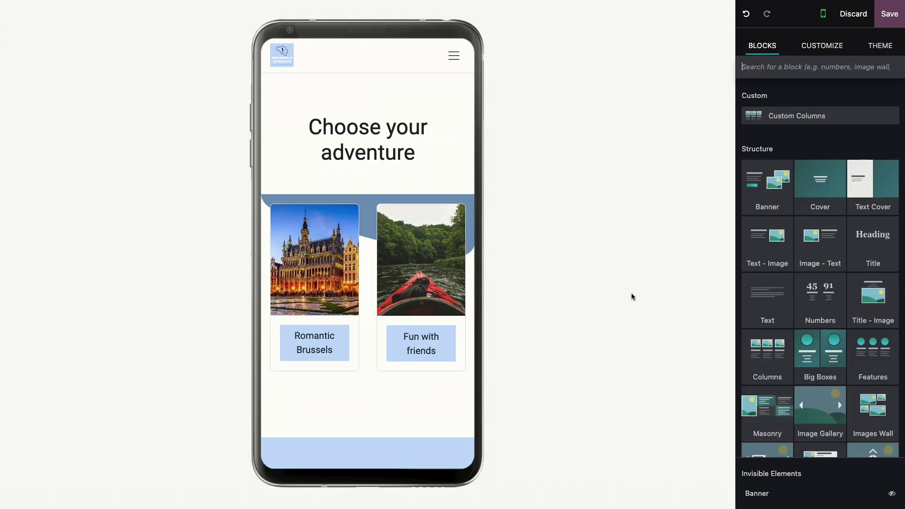
# Step: Search blocks for 'cov' and drop a Cover block at the top of the homepage
pyautogui.click(828, 13)
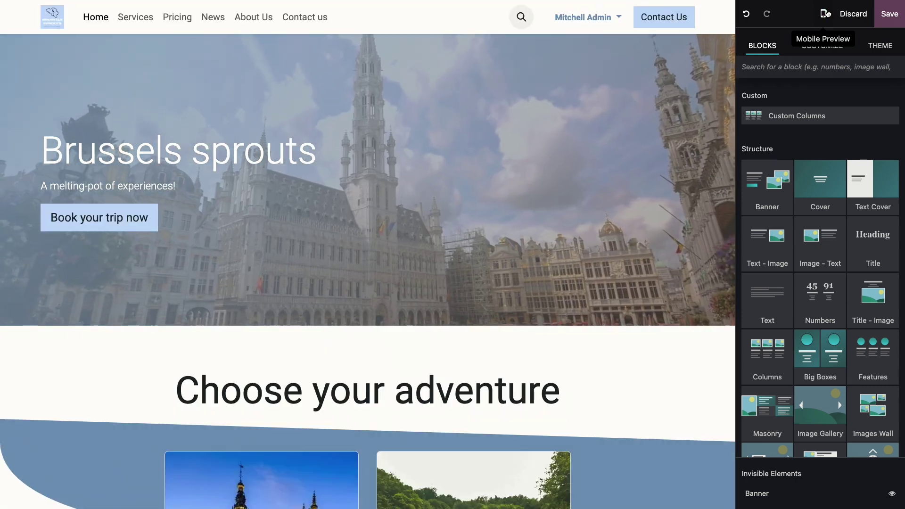
pyautogui.click(826, 13)
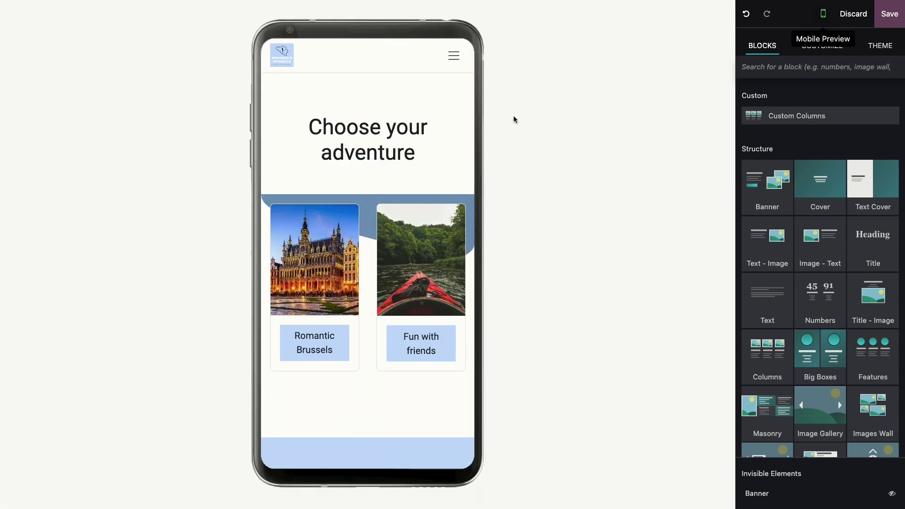
pyautogui.click(763, 70)
pyautogui.write('cover')
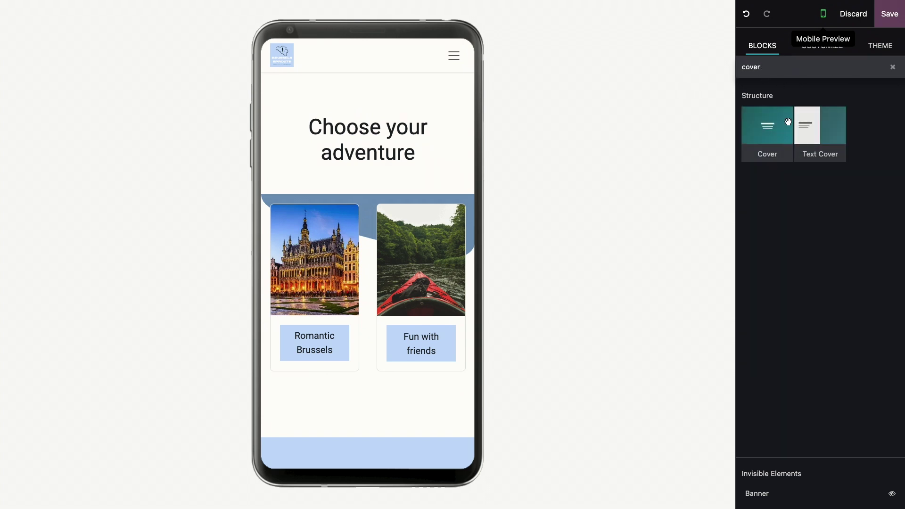
pyautogui.moveTo(788, 122); pyautogui.dragTo(415, 90)
# Step: Set the Catchy Headline cover's visibility to Conditionally
pyautogui.tripleClick(413, 130)
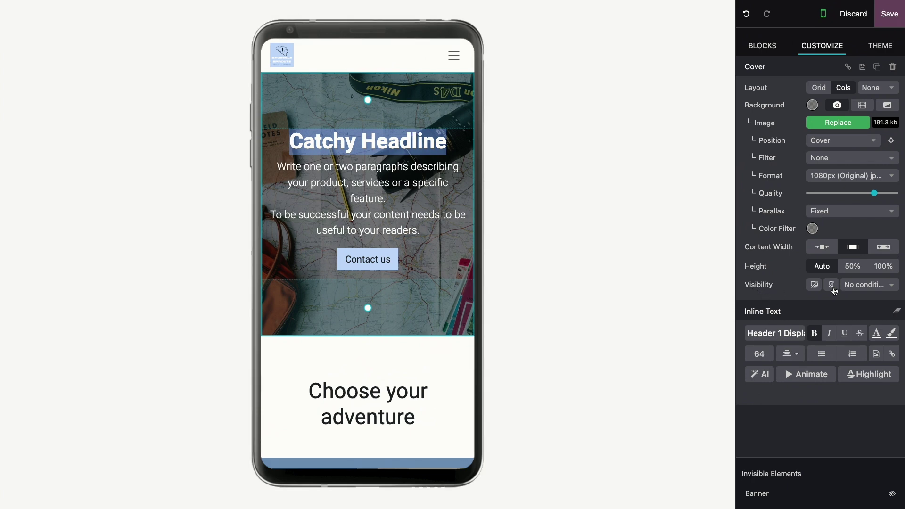
pyautogui.click(882, 285)
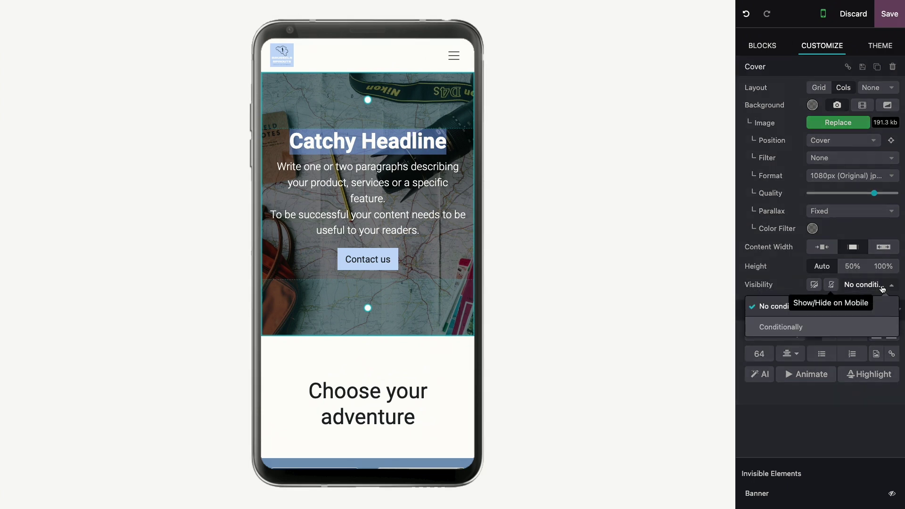
pyautogui.click(841, 326)
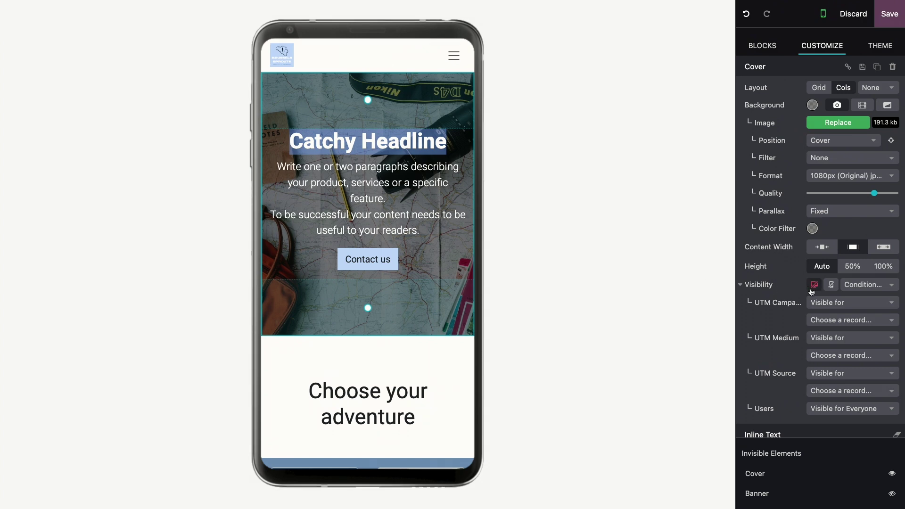
pyautogui.click(824, 14)
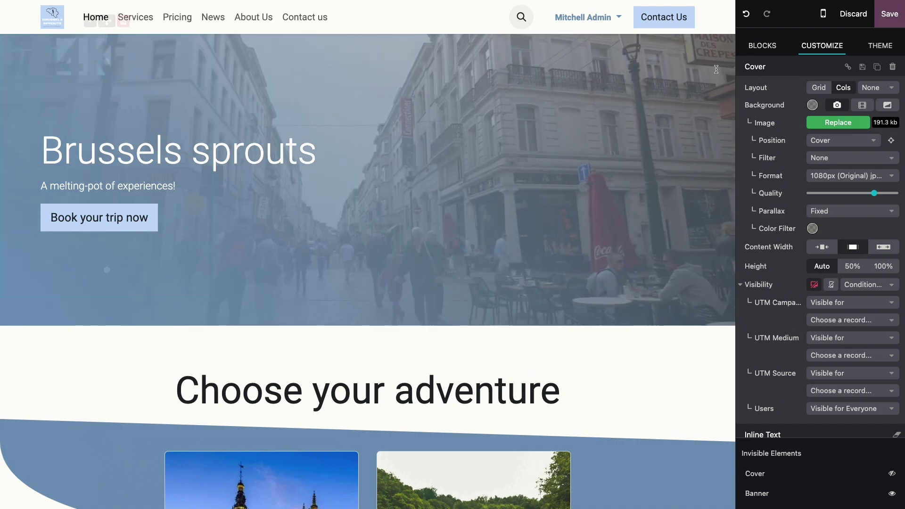
pyautogui.click(822, 16)
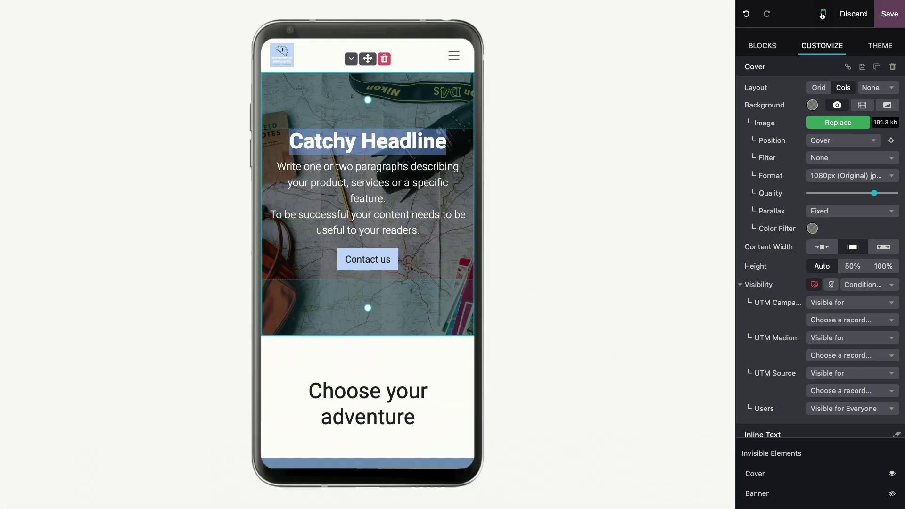
pyautogui.click(822, 14)
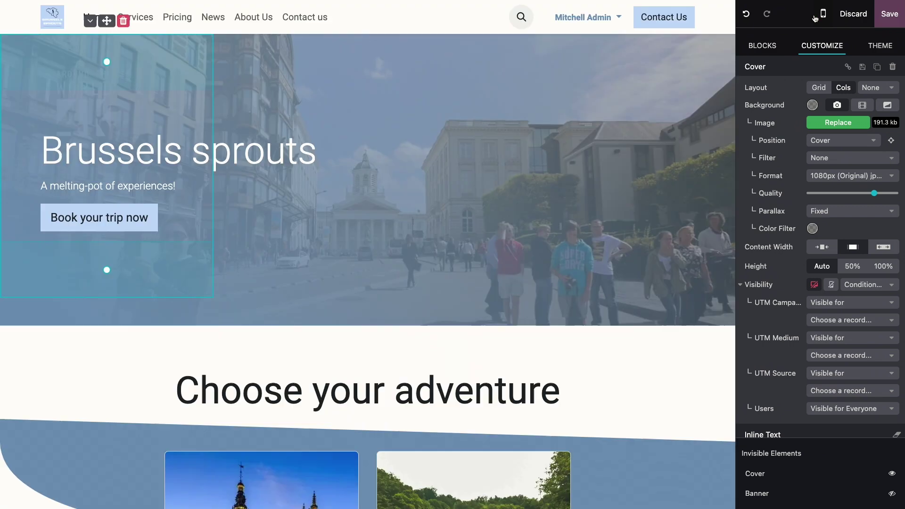
pyautogui.scroll(-4, 453, 262)
pyautogui.scroll(-2, 453, 262)
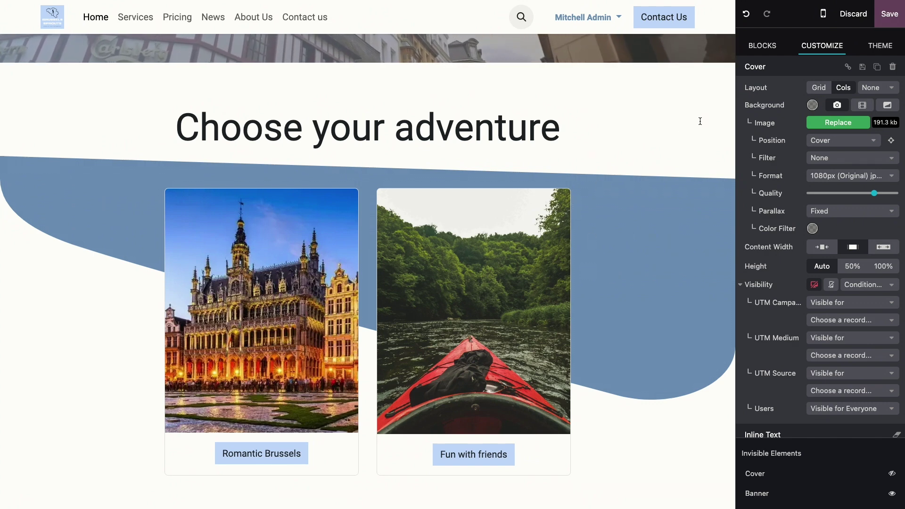
pyautogui.click(824, 14)
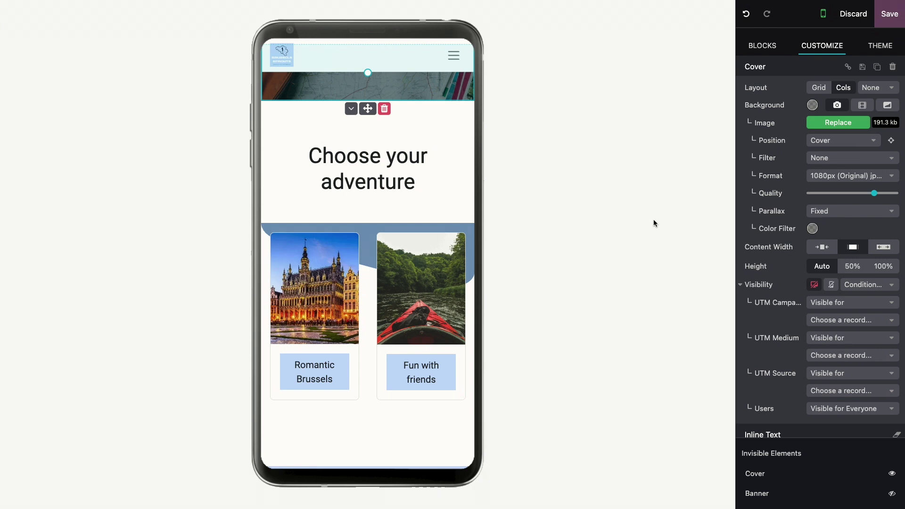
# Step: Hide the Custom Columns section's wavy background shape on mobile, toggling it off, on, then off
pyautogui.click(365, 290)
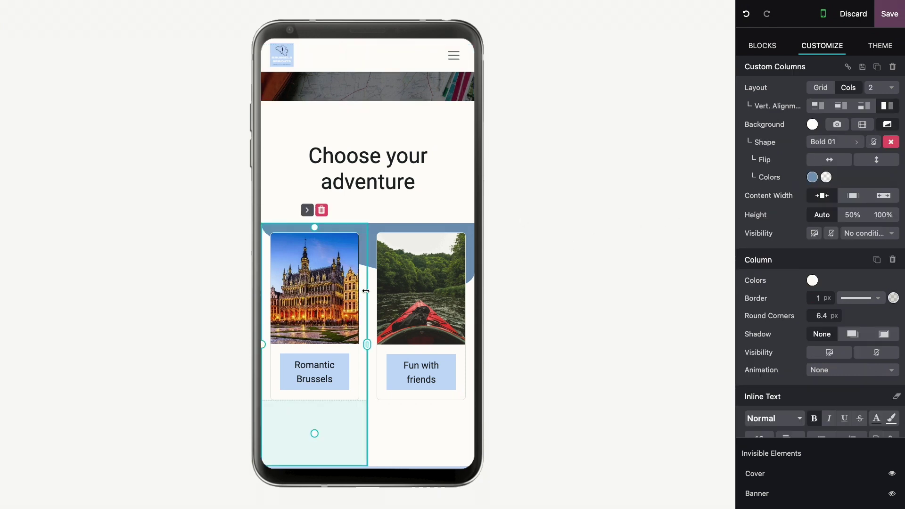
pyautogui.click(876, 143)
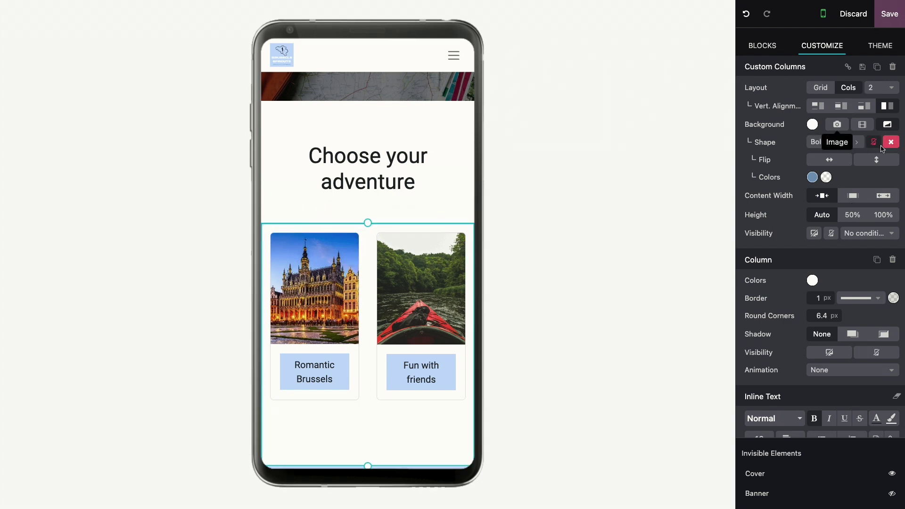
pyautogui.click(875, 146)
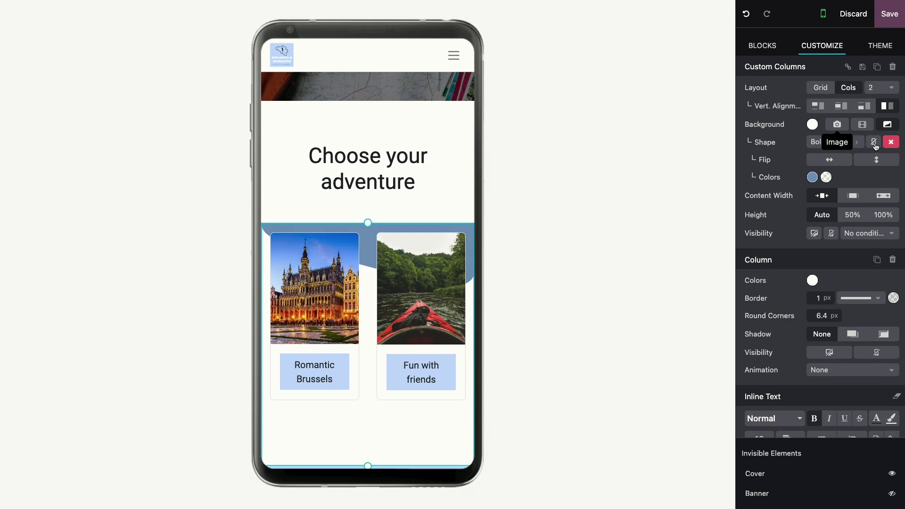
pyautogui.click(876, 147)
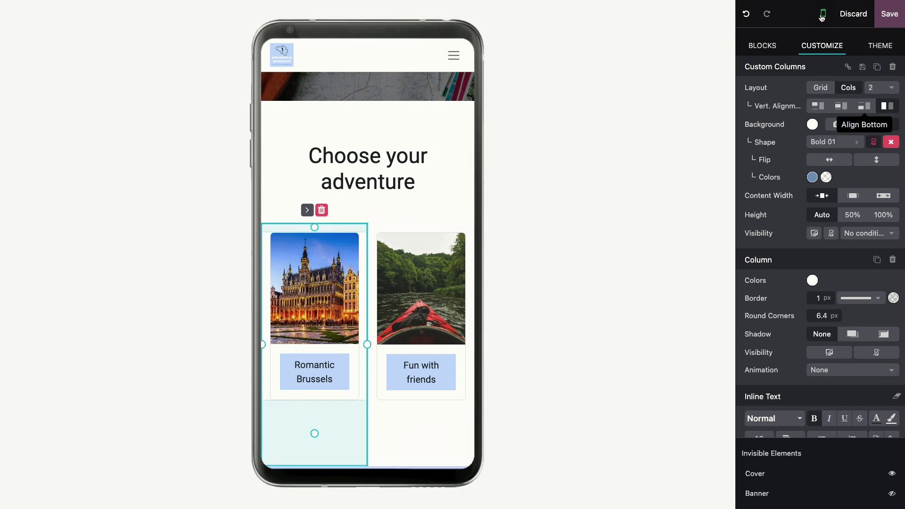